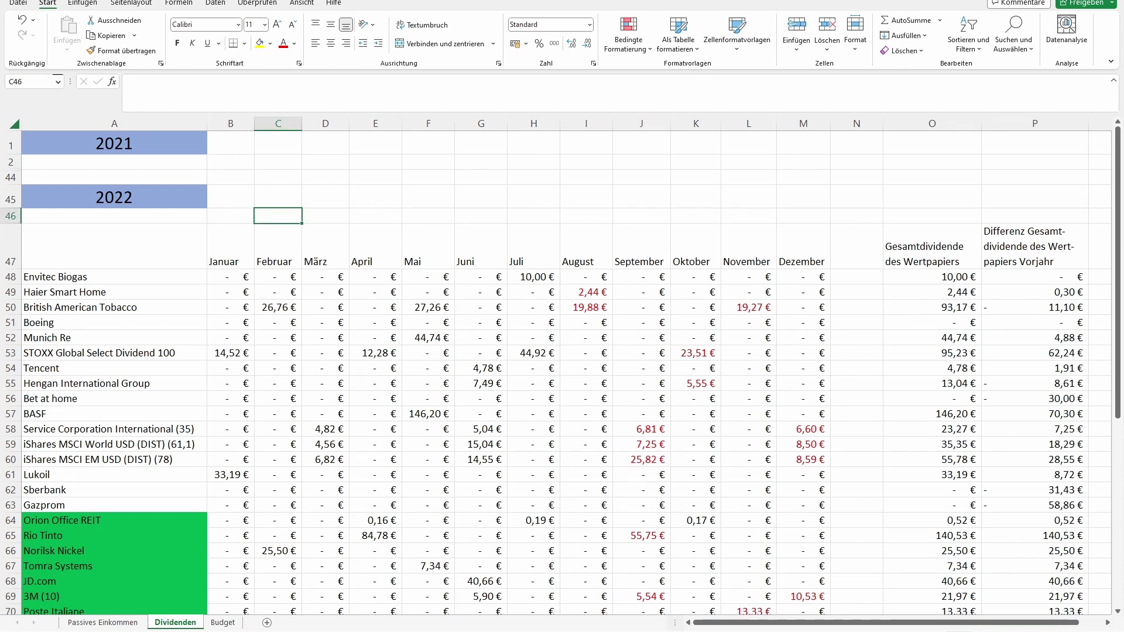
# Review the individual December 2022 dividend payments in the Dividenden sheet, from Service Corporation International down to Realty Income.
pyautogui.click(804, 429)
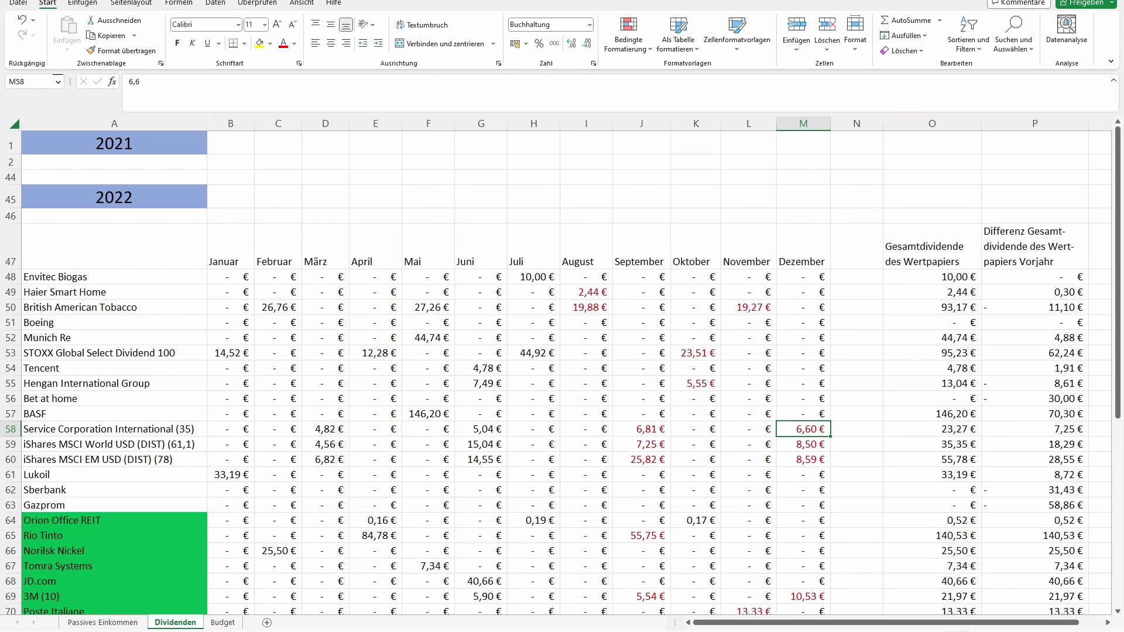
pyautogui.click(804, 444)
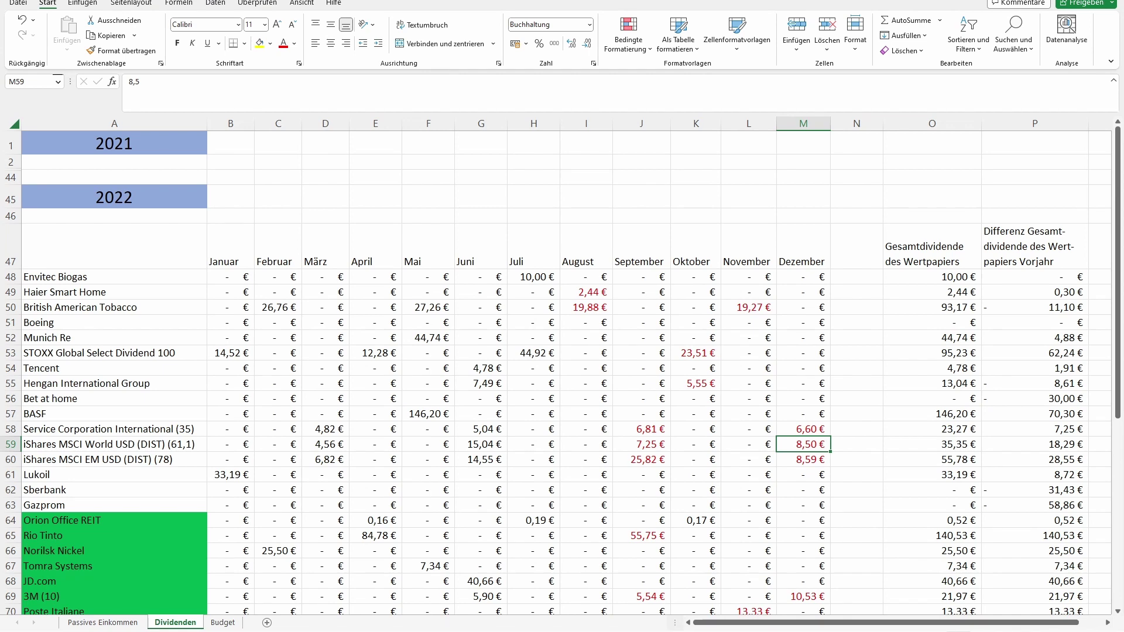
pyautogui.click(803, 460)
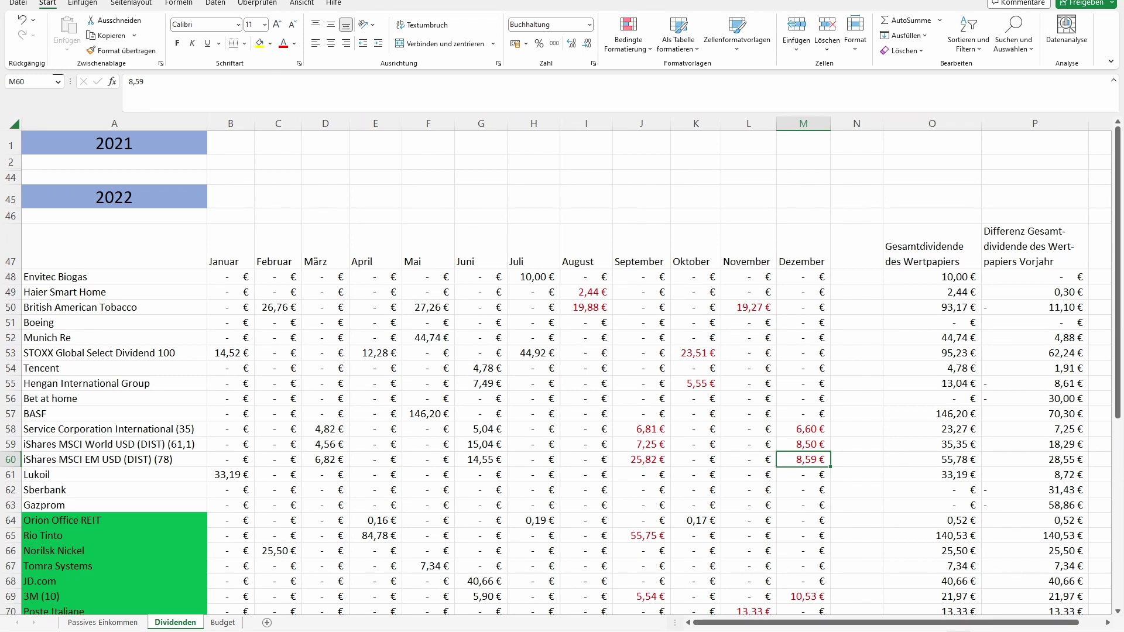
pyautogui.scroll(-2, 562, 363)
pyautogui.click(804, 460)
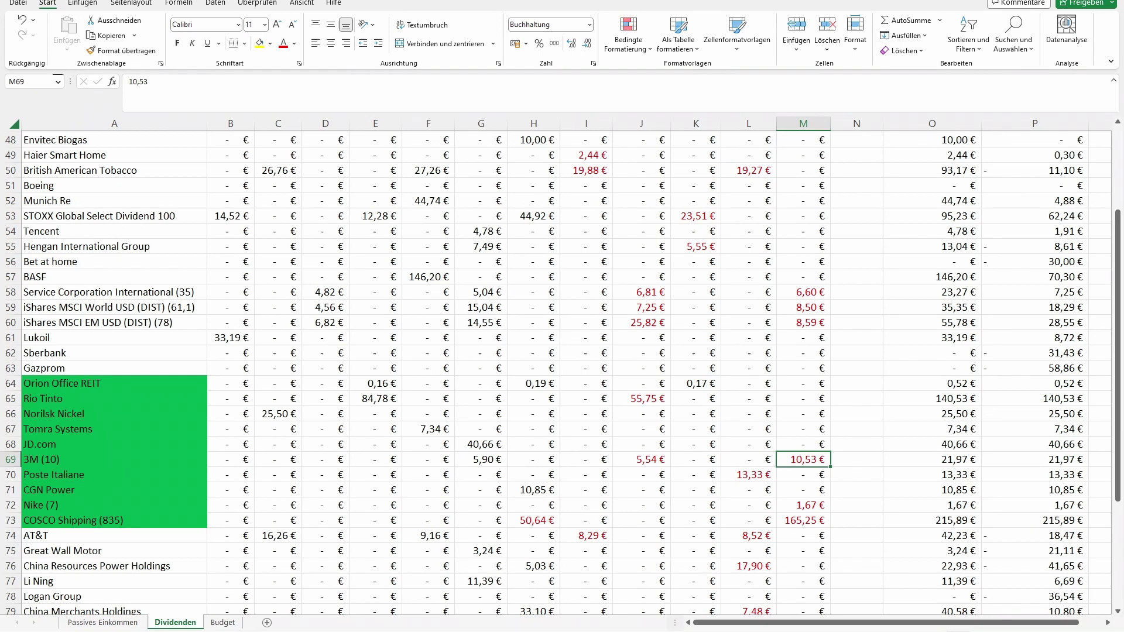
pyautogui.click(804, 505)
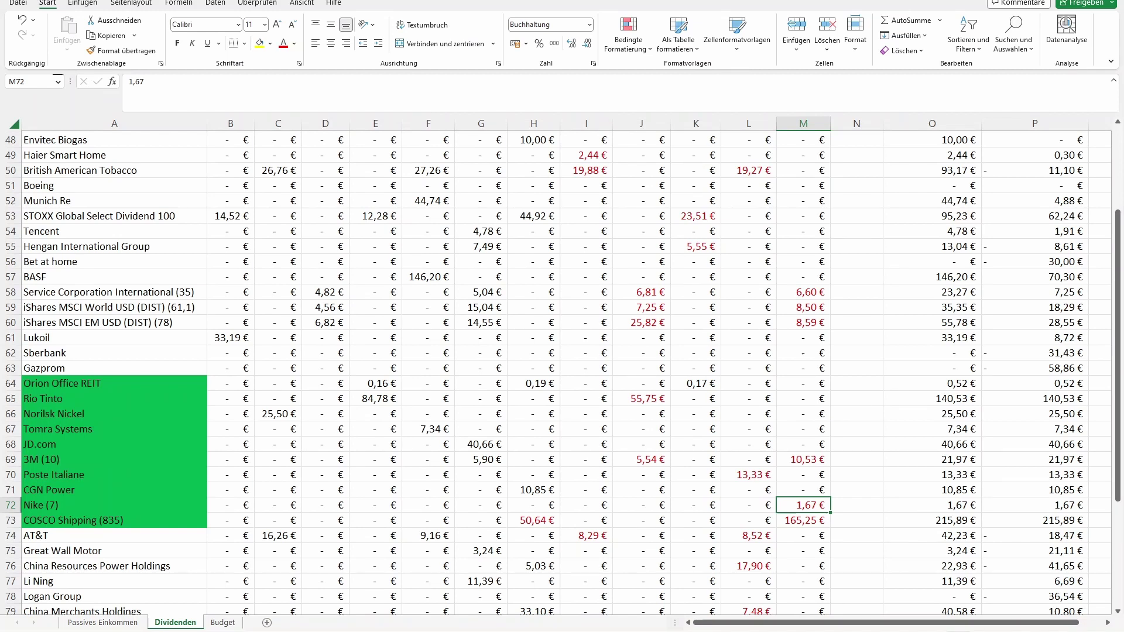
pyautogui.scroll(-3, 560, 373)
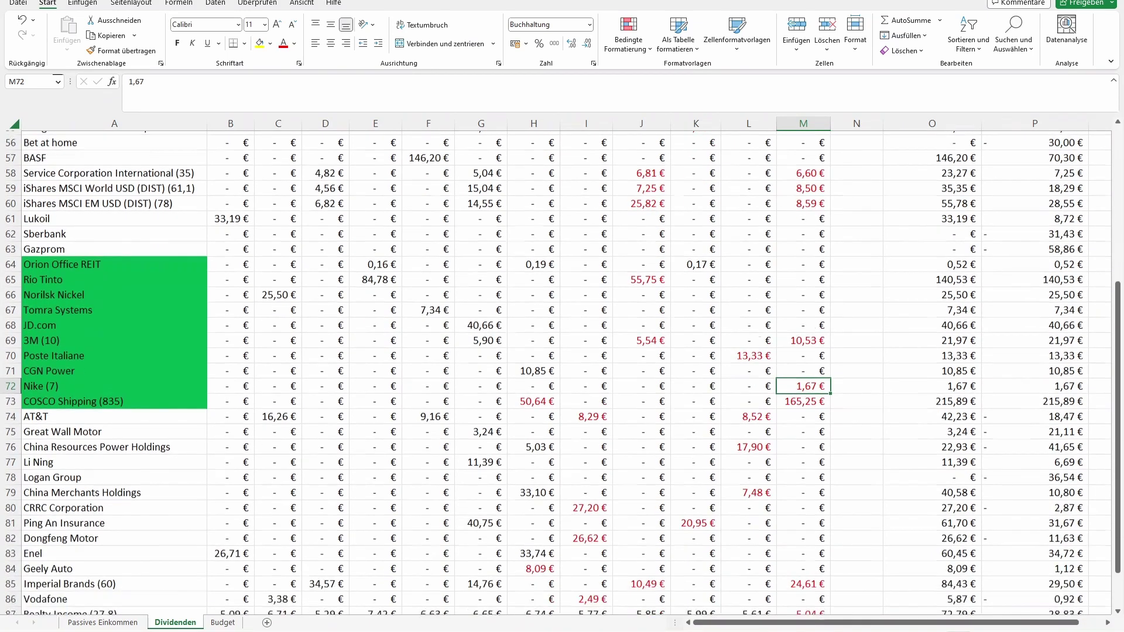
pyautogui.click(803, 383)
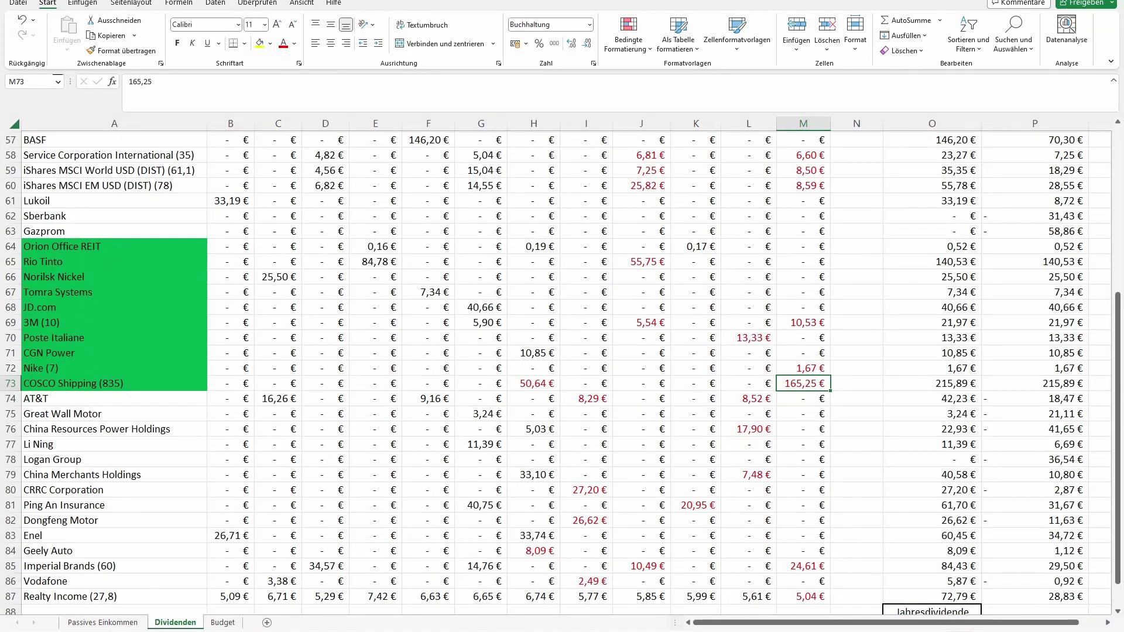
pyautogui.click(803, 551)
pyautogui.click(804, 566)
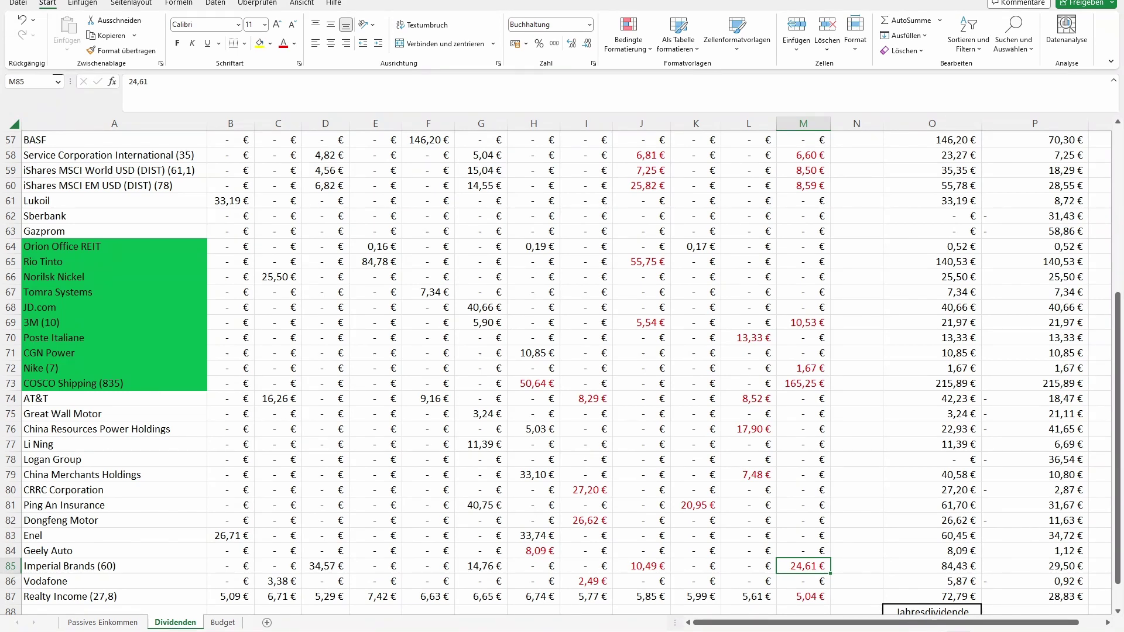
pyautogui.click(803, 597)
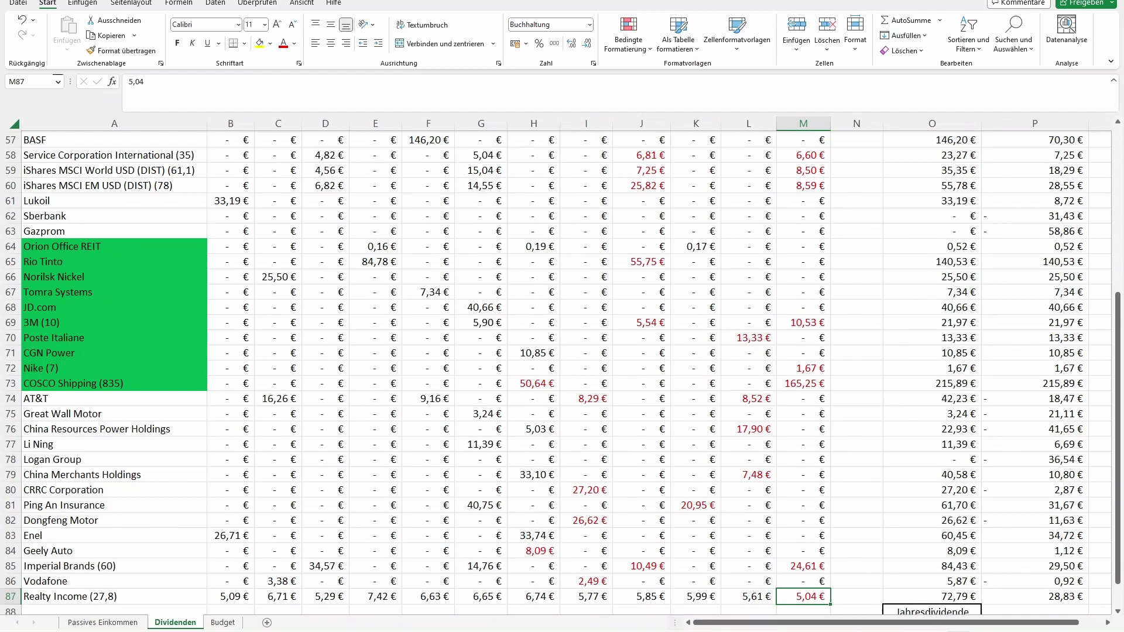
# Check the December total in the Summe Monatsdividende row and the Jahresdividende total for 2022.
pyautogui.scroll(-2, 562, 369)
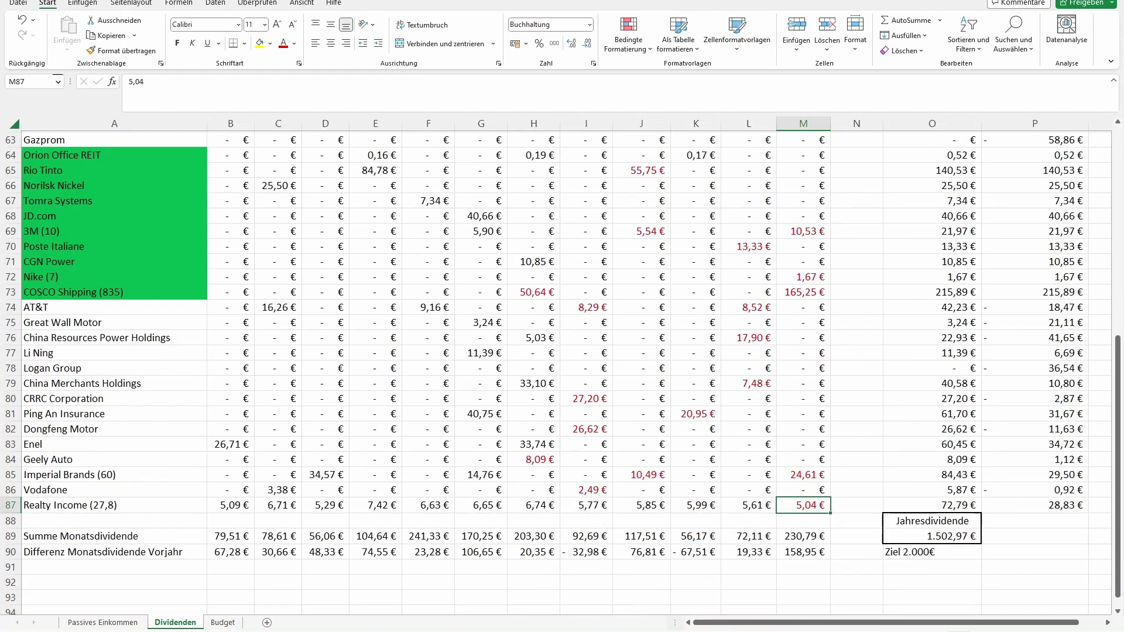
pyautogui.click(803, 536)
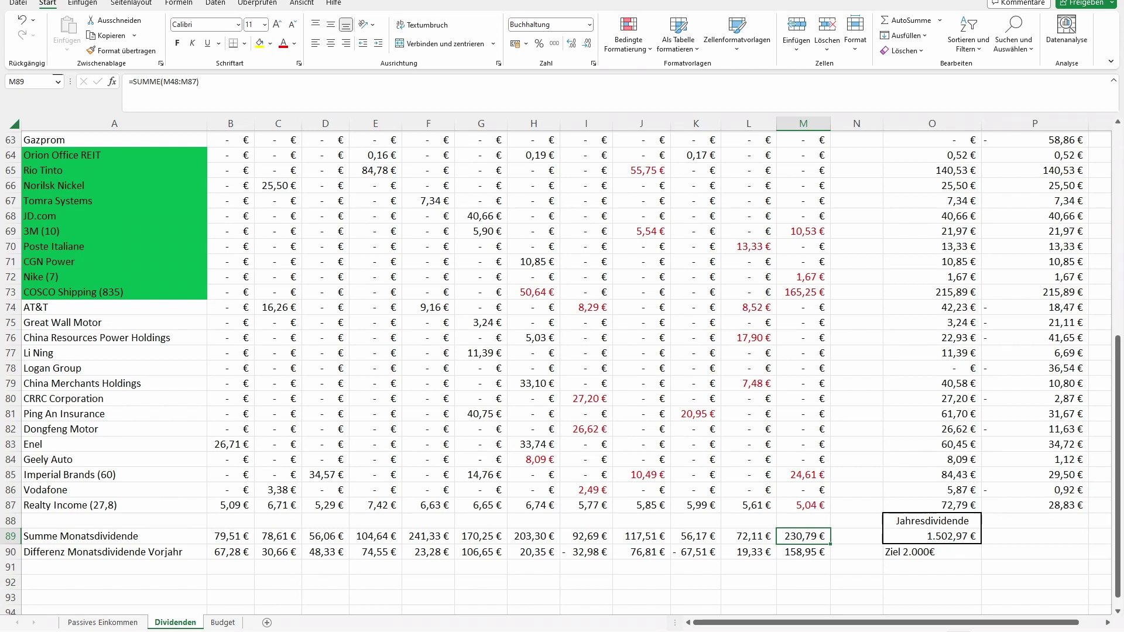
pyautogui.click(932, 536)
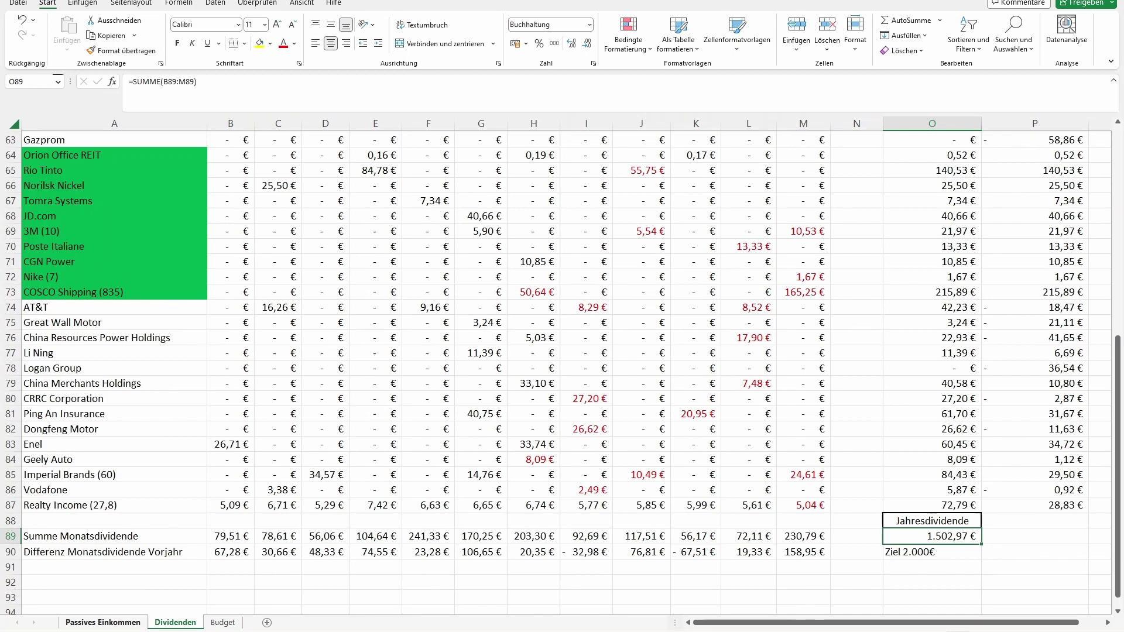
# In the Passives Einkommen sheet, examine December 2022 income by source from Dividenden to Income, plus the monthly sum and the Gesamt total.
pyautogui.click(102, 623)
pyautogui.scroll(2, 562, 365)
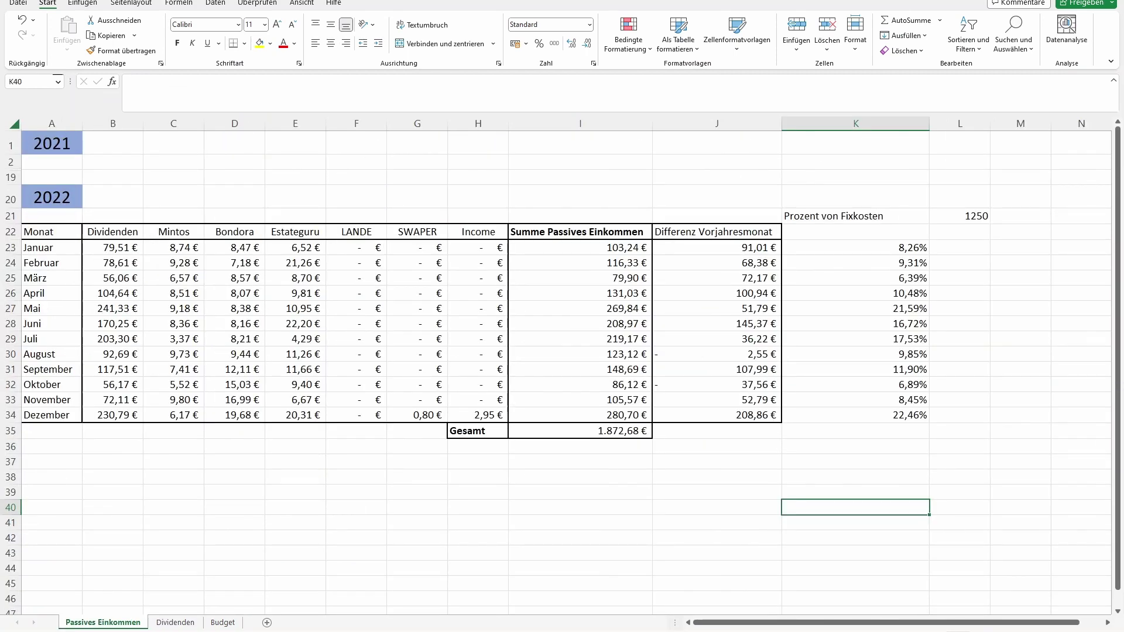
pyautogui.click(113, 415)
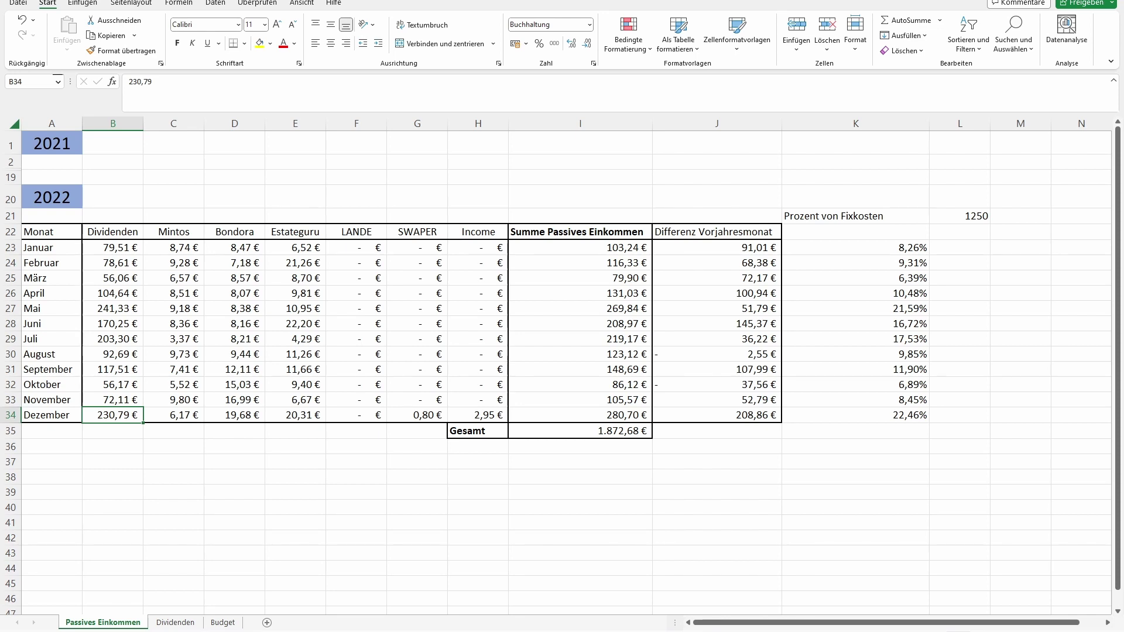
pyautogui.click(173, 415)
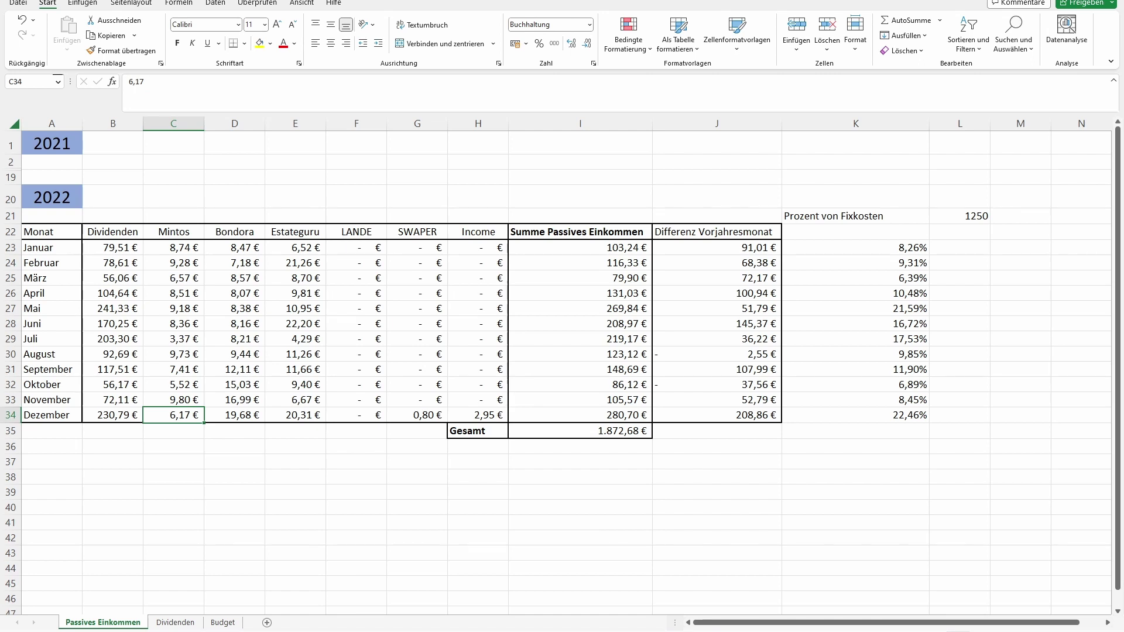
pyautogui.click(234, 414)
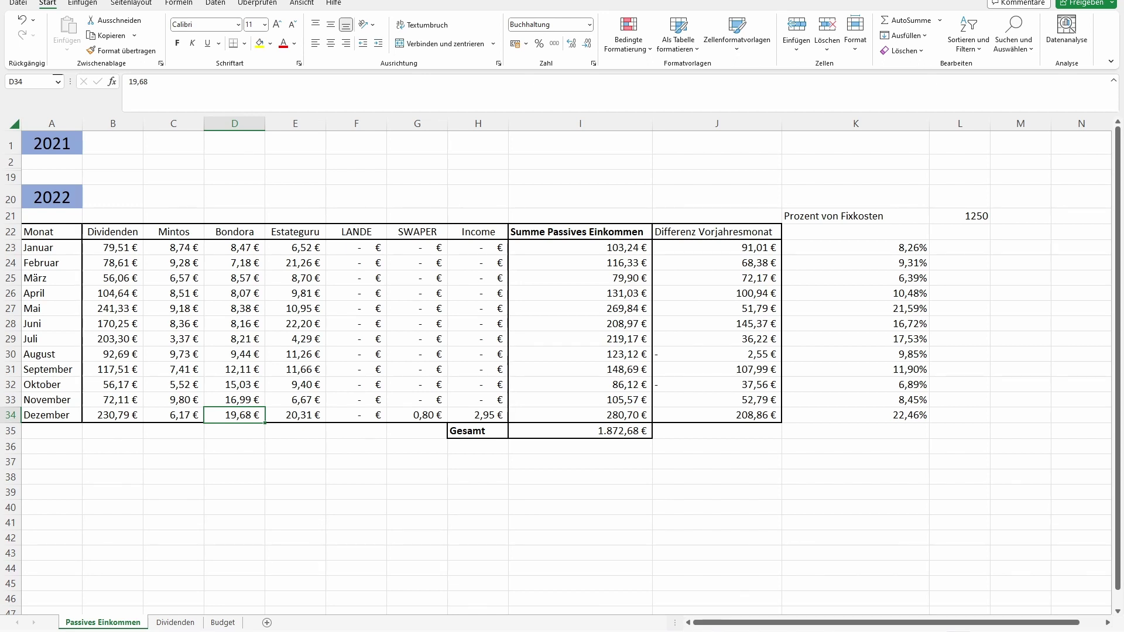
pyautogui.click(295, 414)
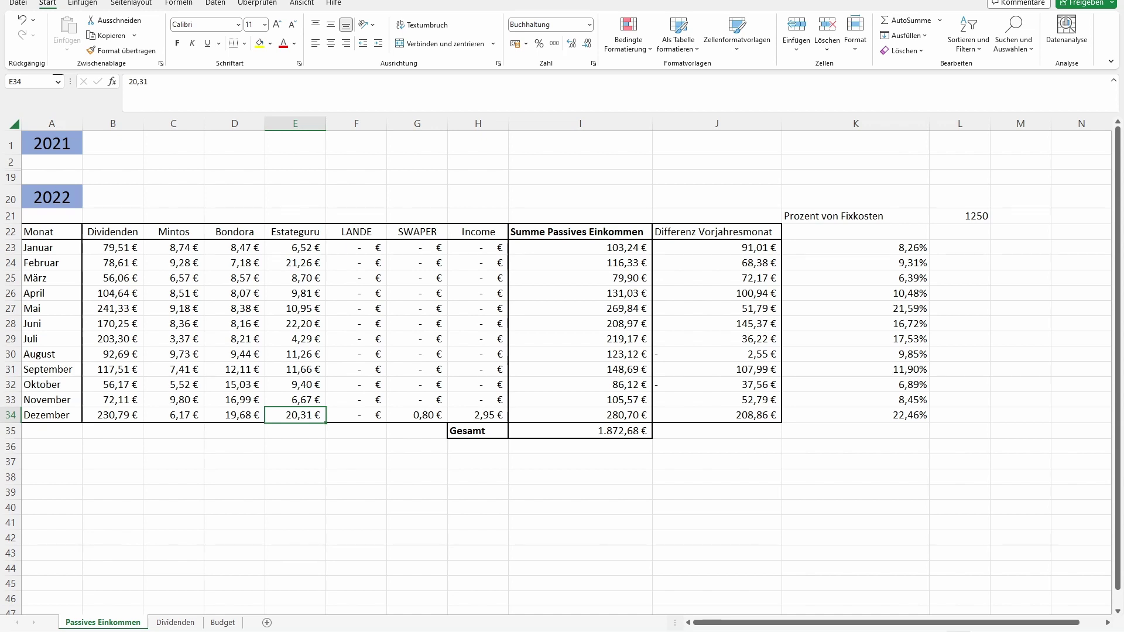
pyautogui.click(356, 415)
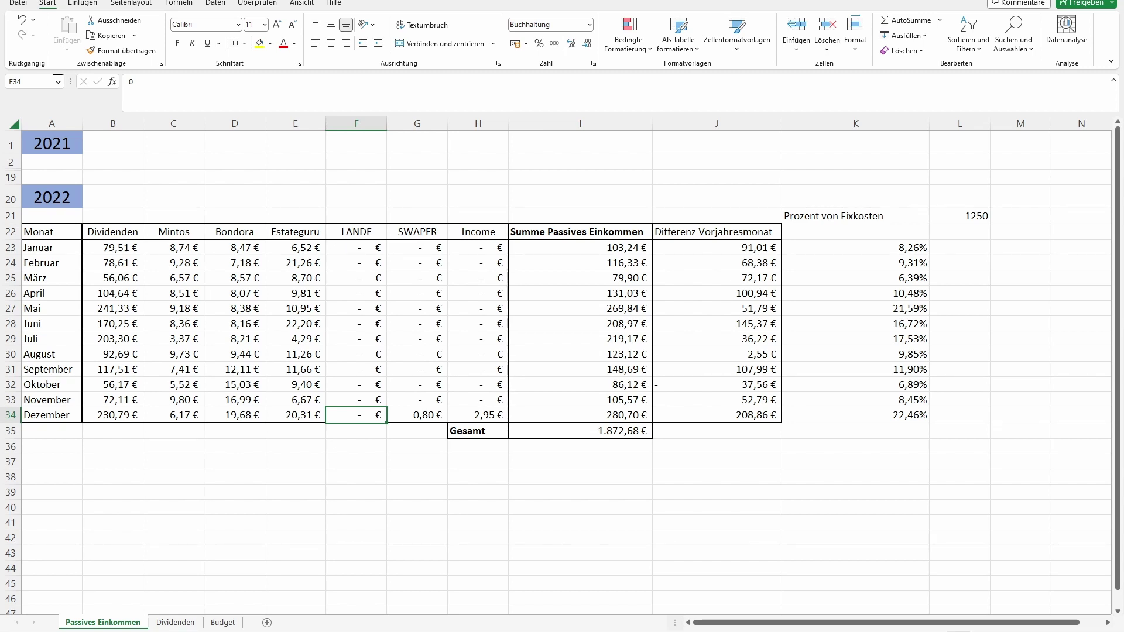
pyautogui.click(417, 416)
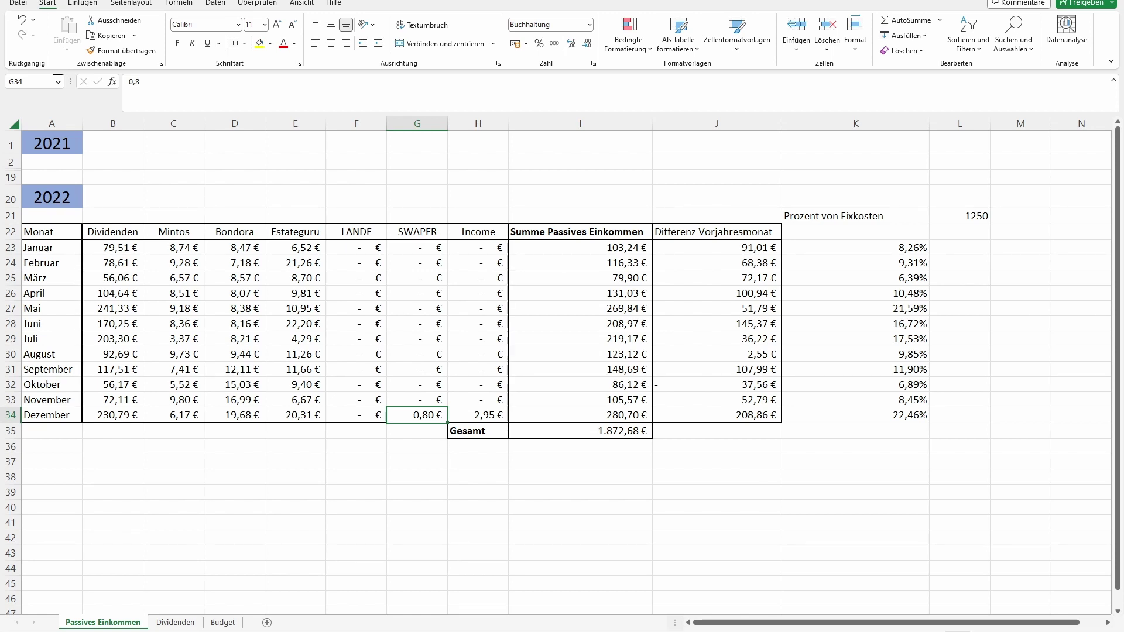
pyautogui.click(478, 415)
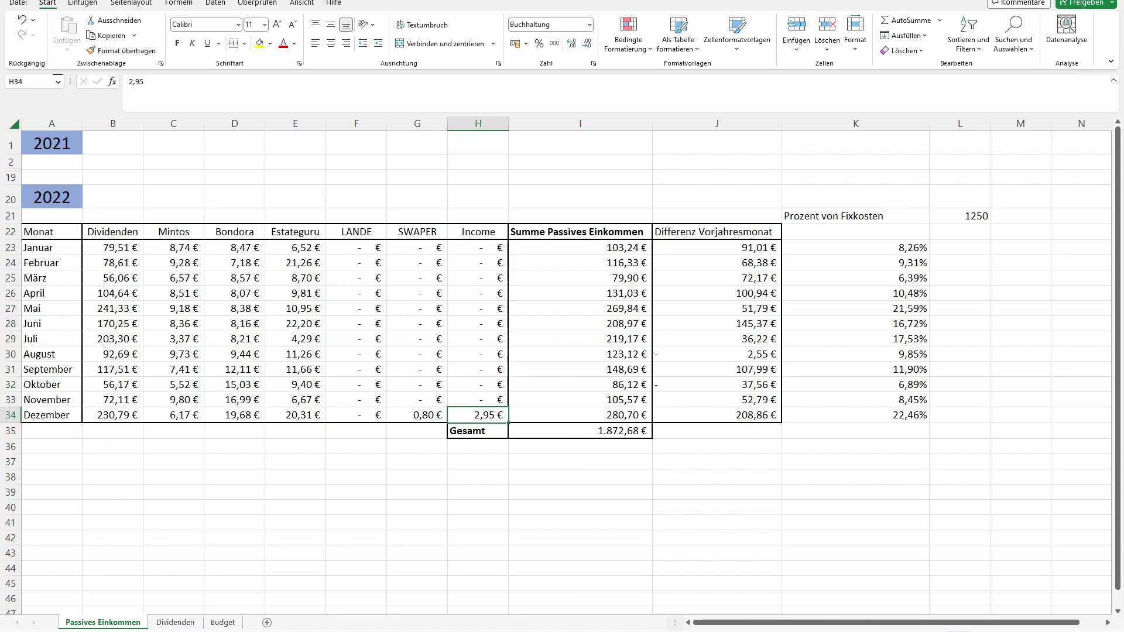
pyautogui.click(581, 415)
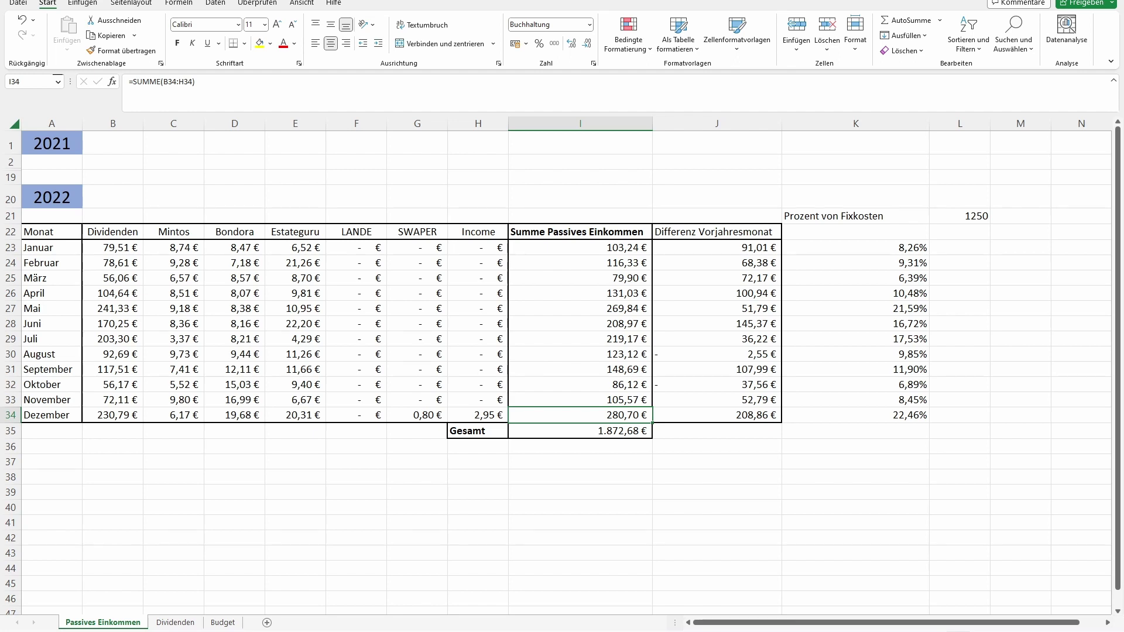
pyautogui.click(580, 431)
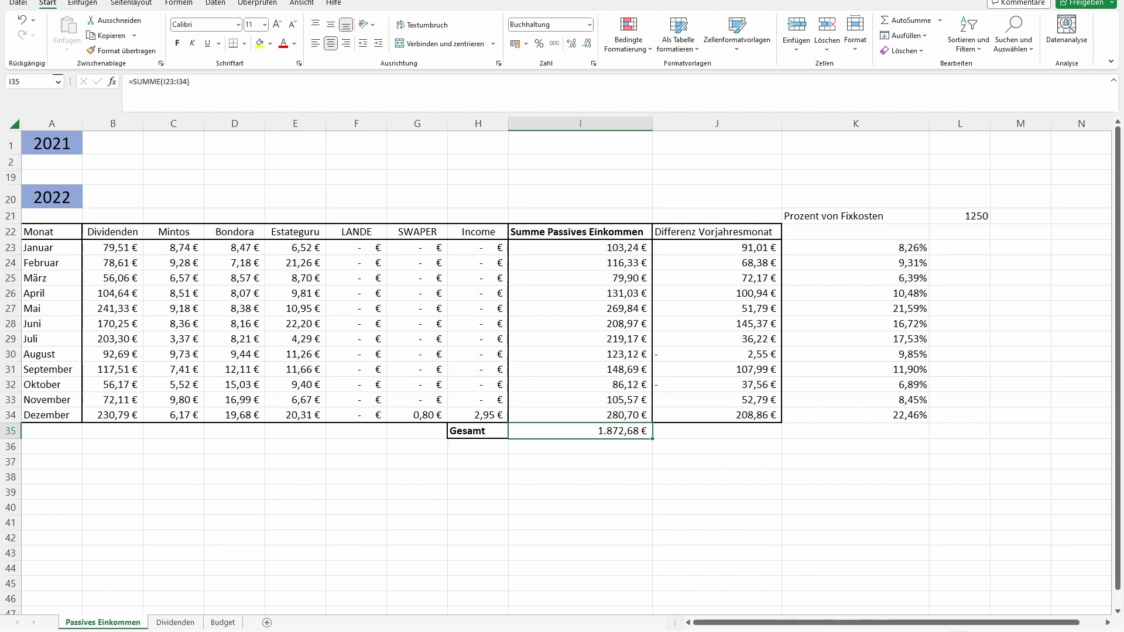
# Examine the 2022 differences from the previous year's months and the monthly percentages of fixed costs with their base value in L21.
pyautogui.moveTo(718, 231); pyautogui.dragTo(717, 431)
pyautogui.click(717, 477)
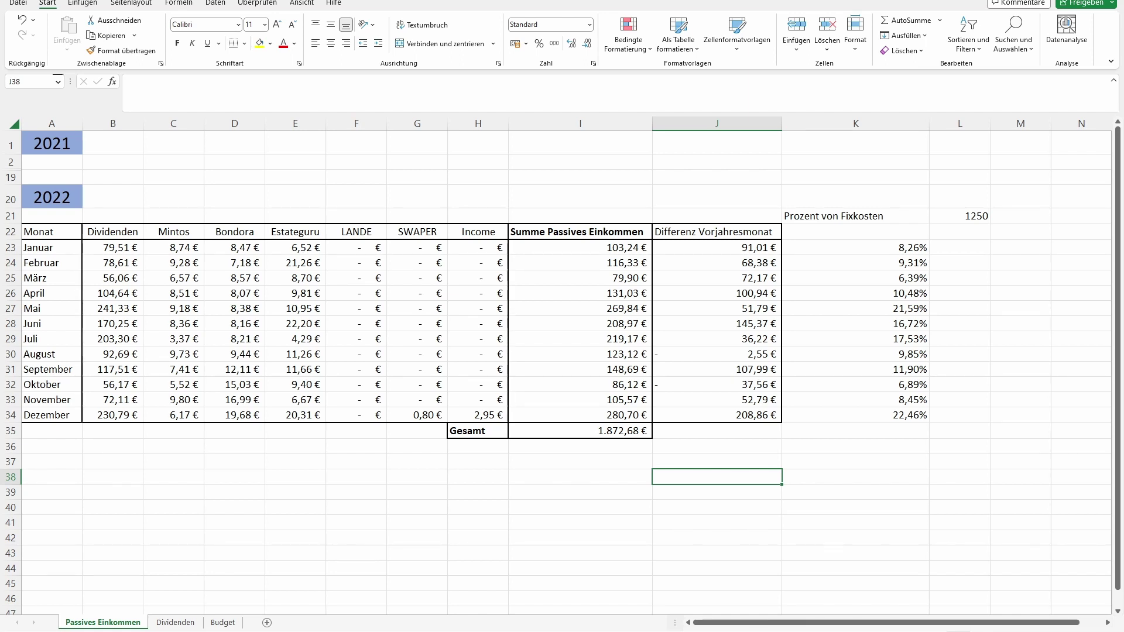
pyautogui.moveTo(856, 216); pyautogui.dragTo(855, 415)
pyautogui.click(960, 216)
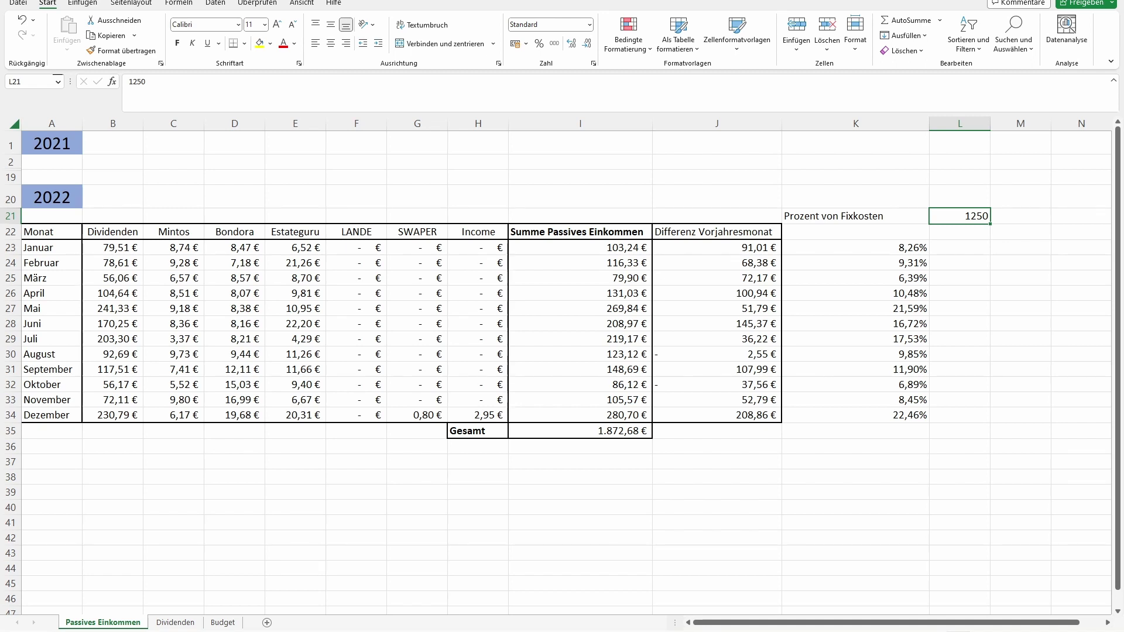
pyautogui.moveTo(855, 247); pyautogui.dragTo(855, 415)
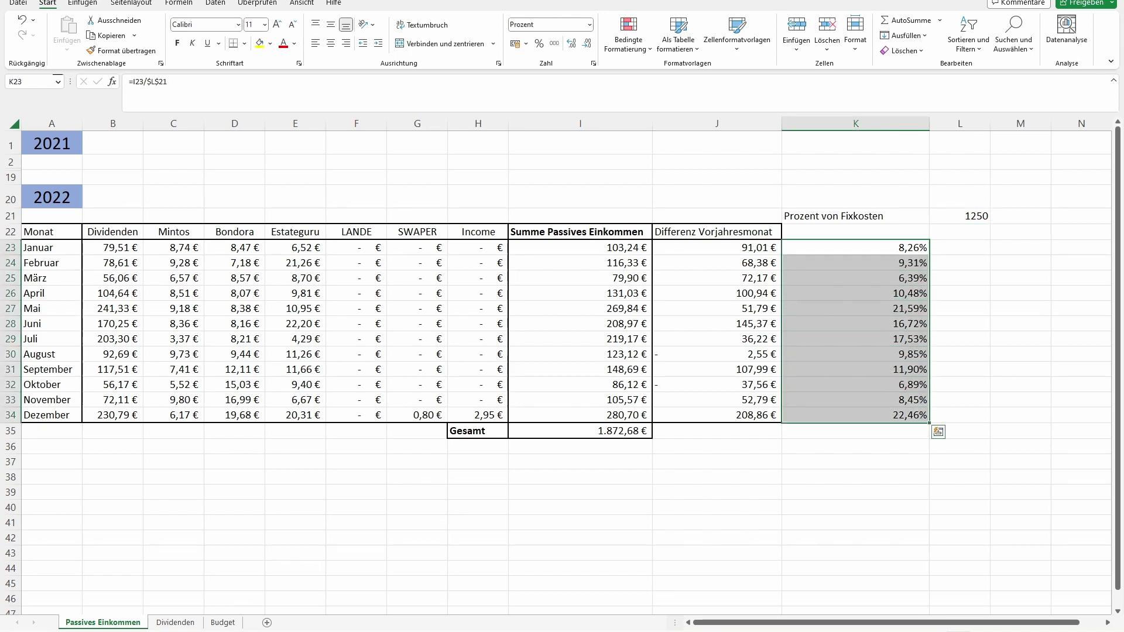
pyautogui.click(856, 447)
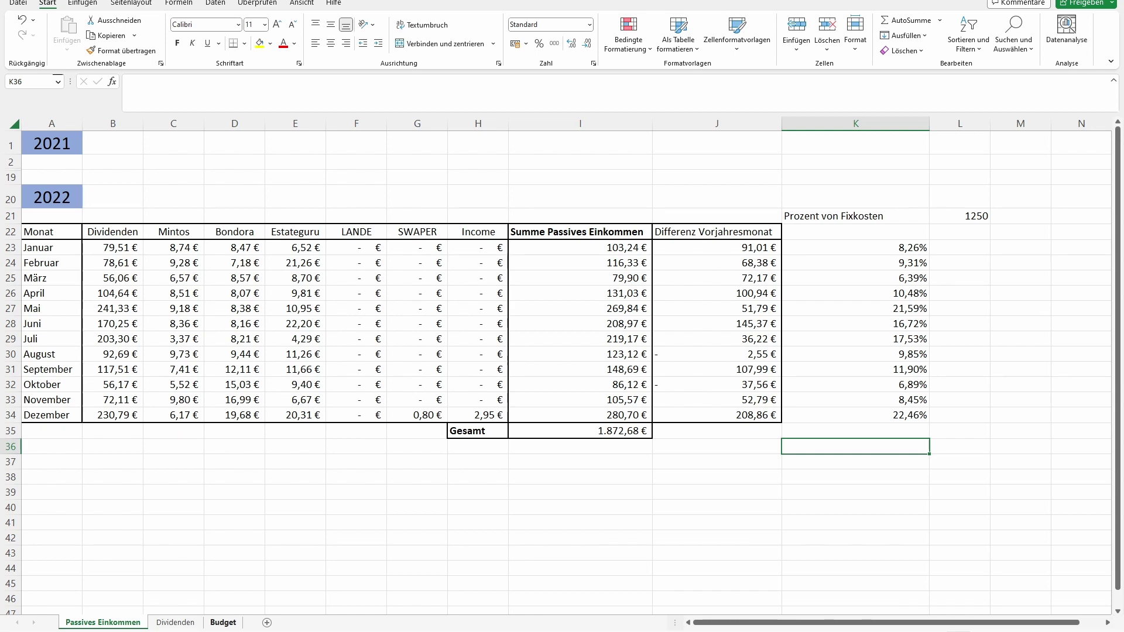
# Review the Budget sheet's cost items from Mieten, Essen + Tanken down to Sonstiges, and return to the Passives Einkommen sheet.
pyautogui.click(222, 622)
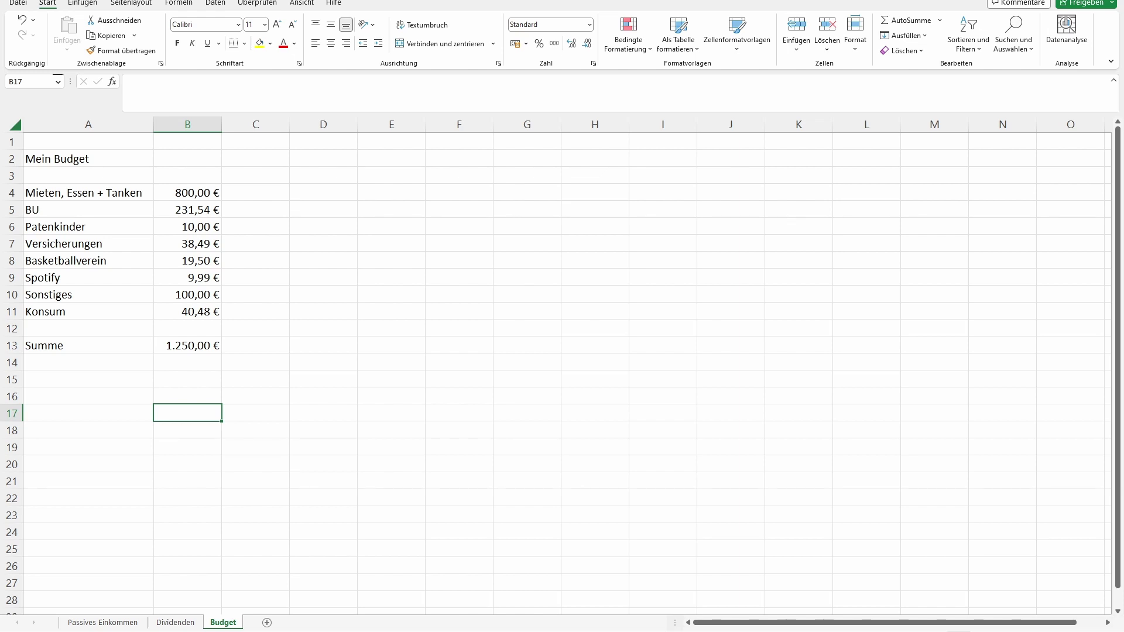
pyautogui.click(188, 193)
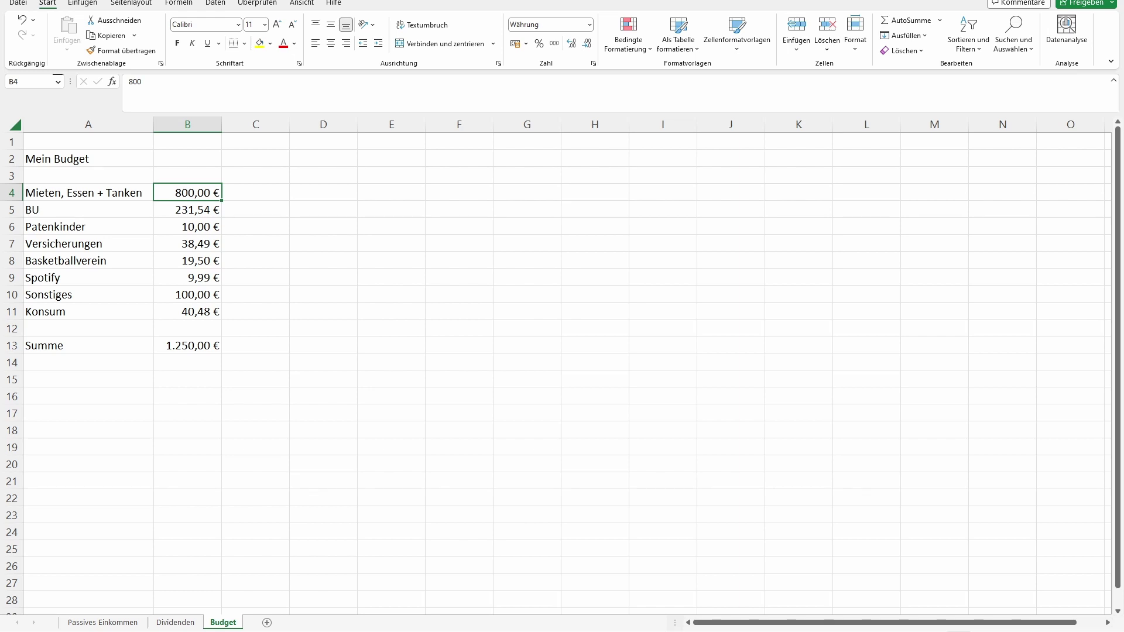
pyautogui.press('Down')
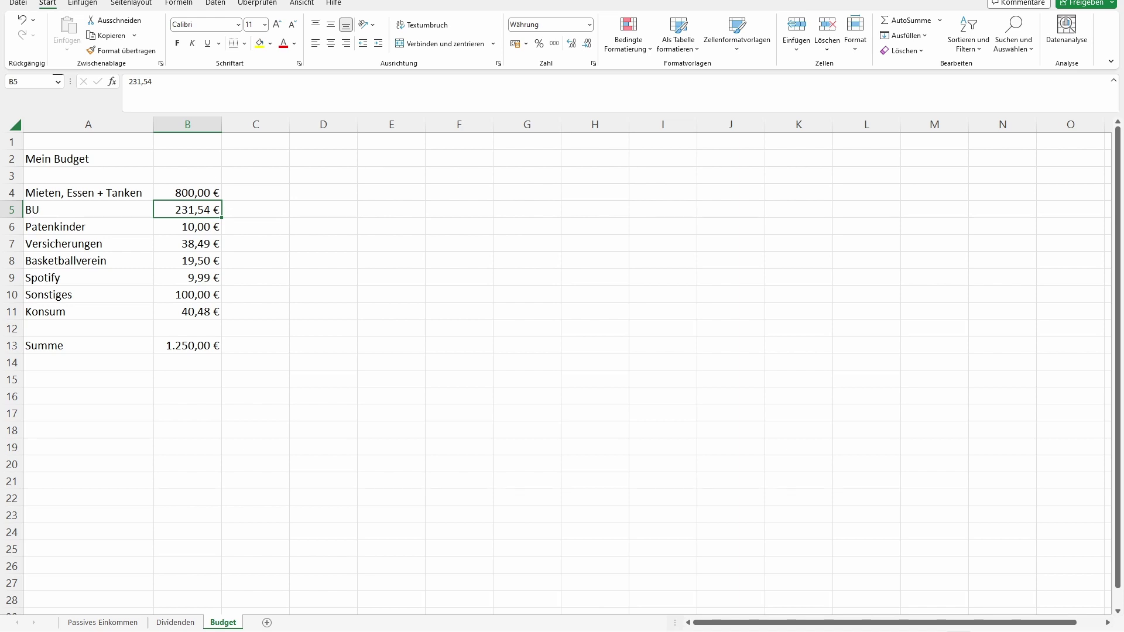
pyautogui.press('Down')
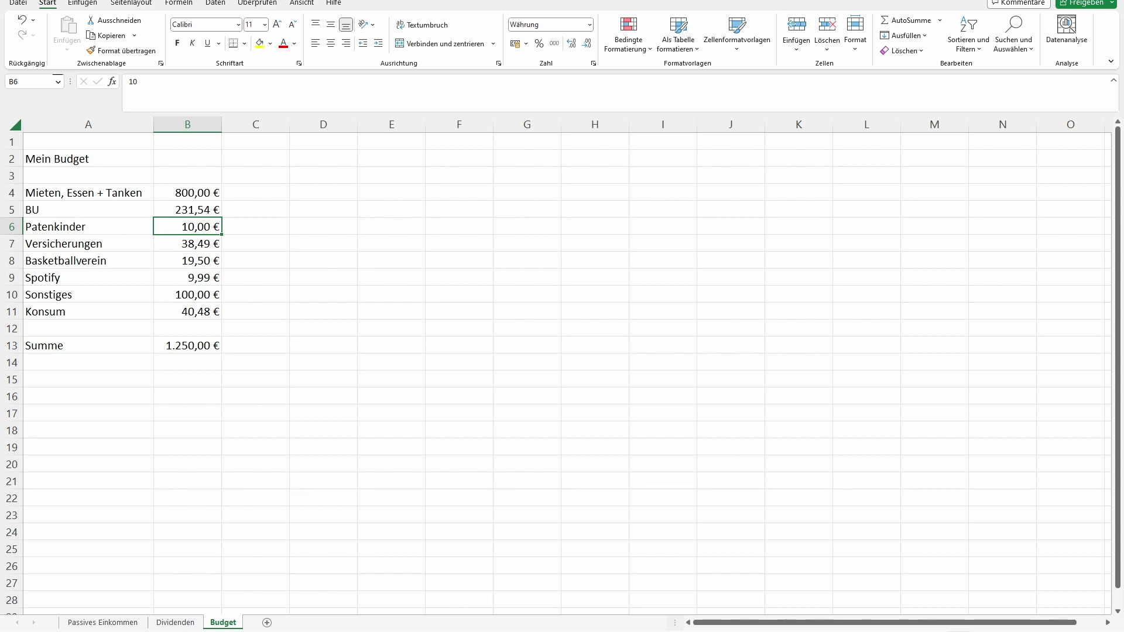
pyautogui.press('Down')
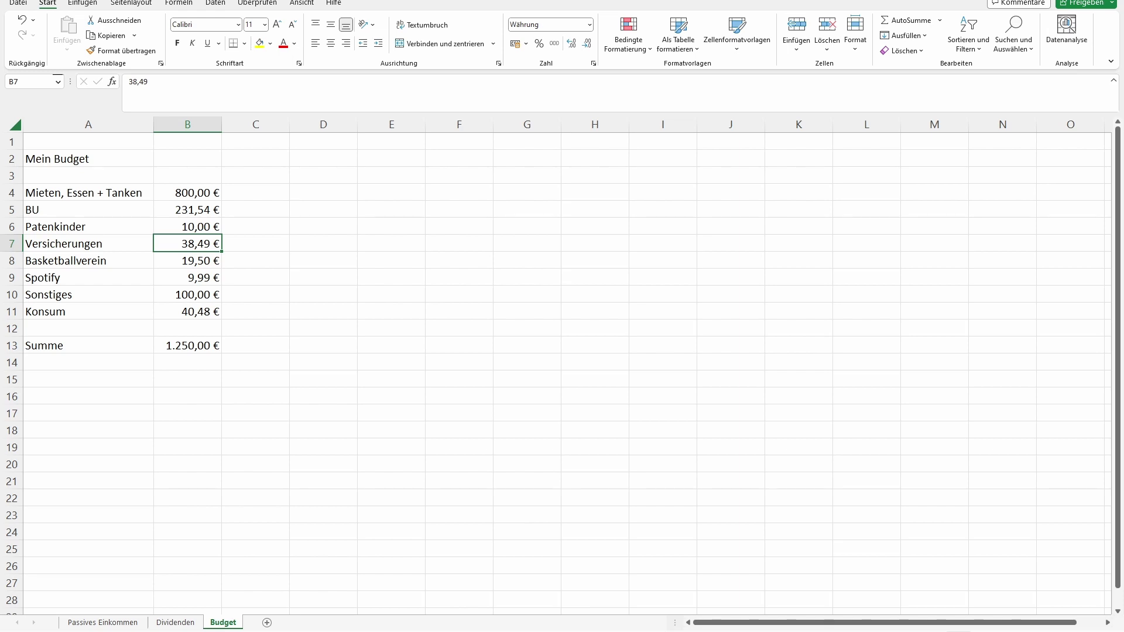
pyautogui.press('Down')
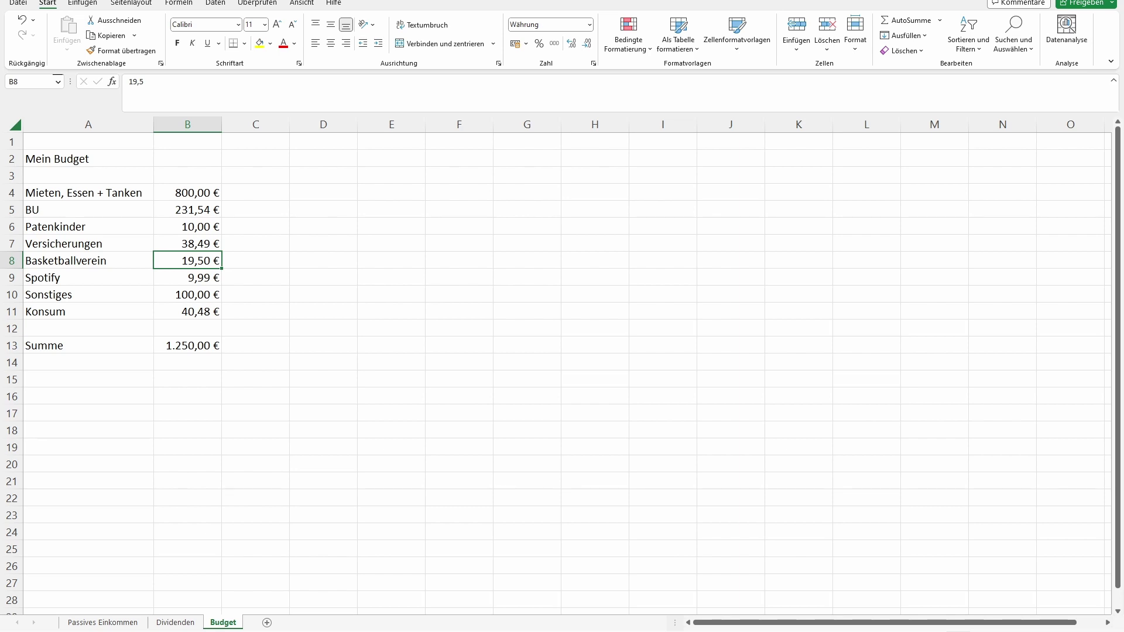
pyautogui.click(188, 278)
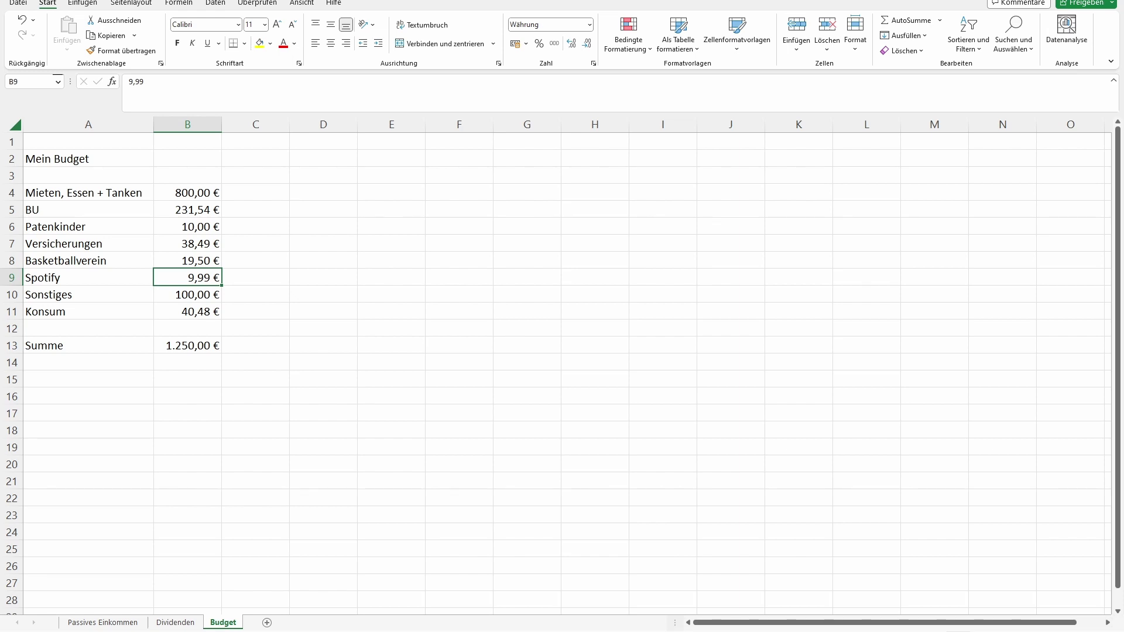
pyautogui.click(187, 295)
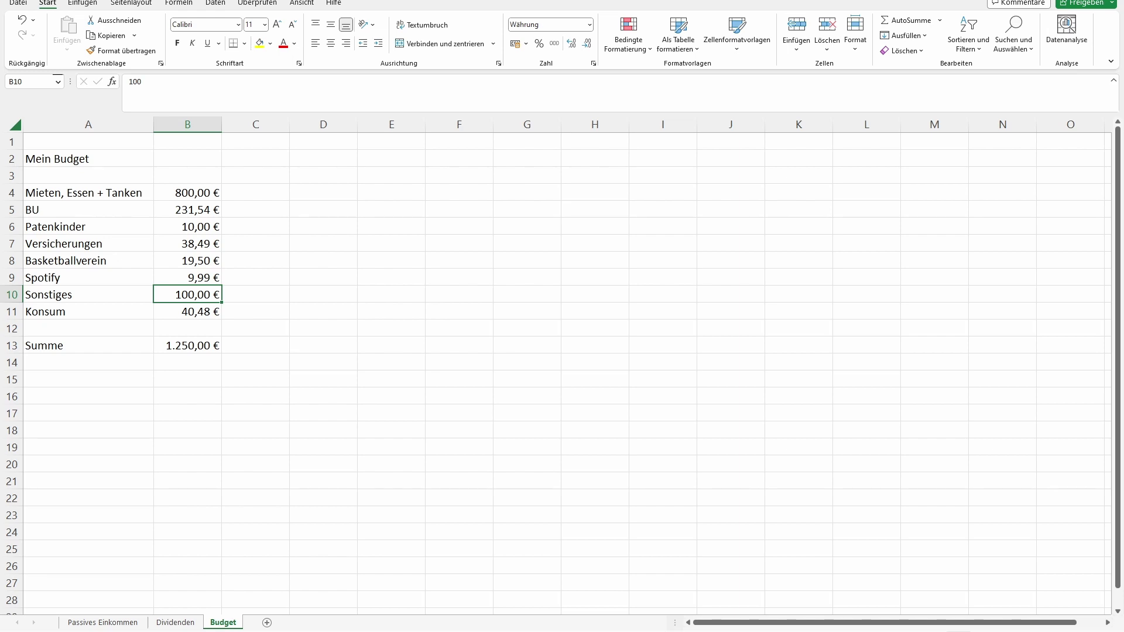
pyautogui.click(102, 623)
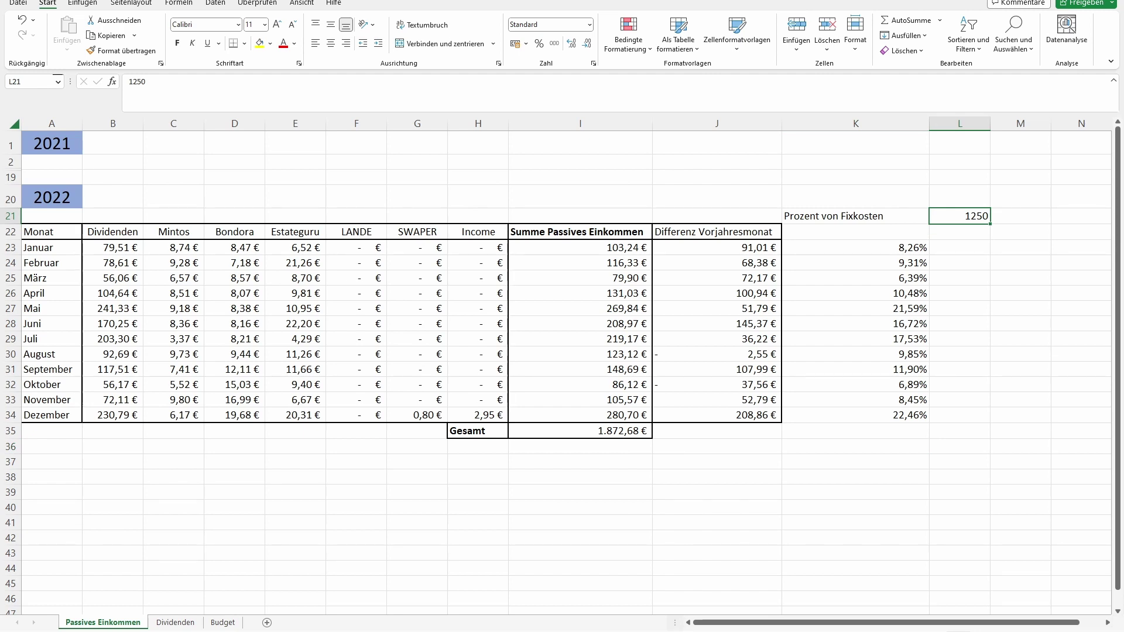
# Return to the Budget sheet and check its last cost item, Konsum.
pyautogui.hotkey('ctrl', 'pagedown')
pyautogui.hotkey('ctrl', 'pagedown')
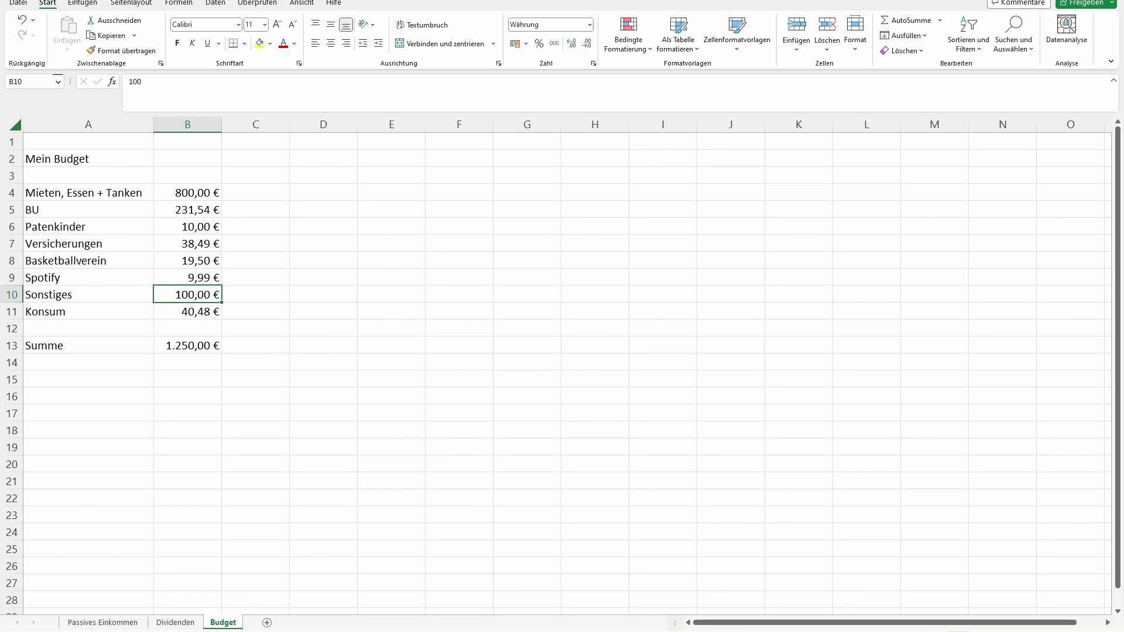
pyautogui.press('Down')
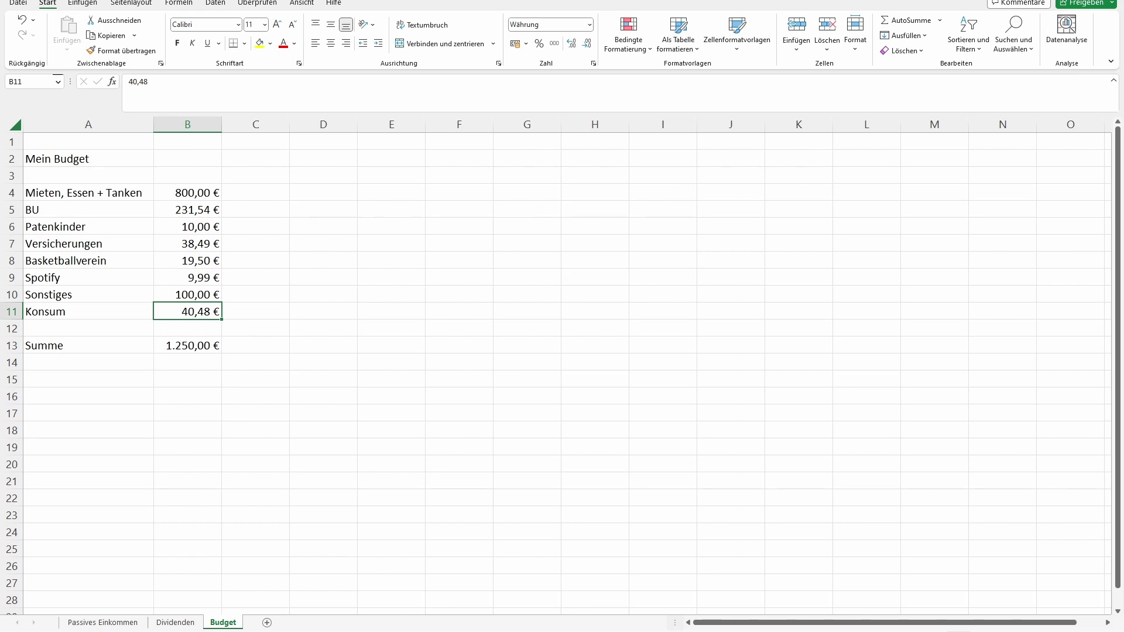
# In the Dividenden sheet, review the 2023 dividend table down to the annual target noted beneath the Jahresdividende total.
pyautogui.hotkey('ctrl', 'pageup')
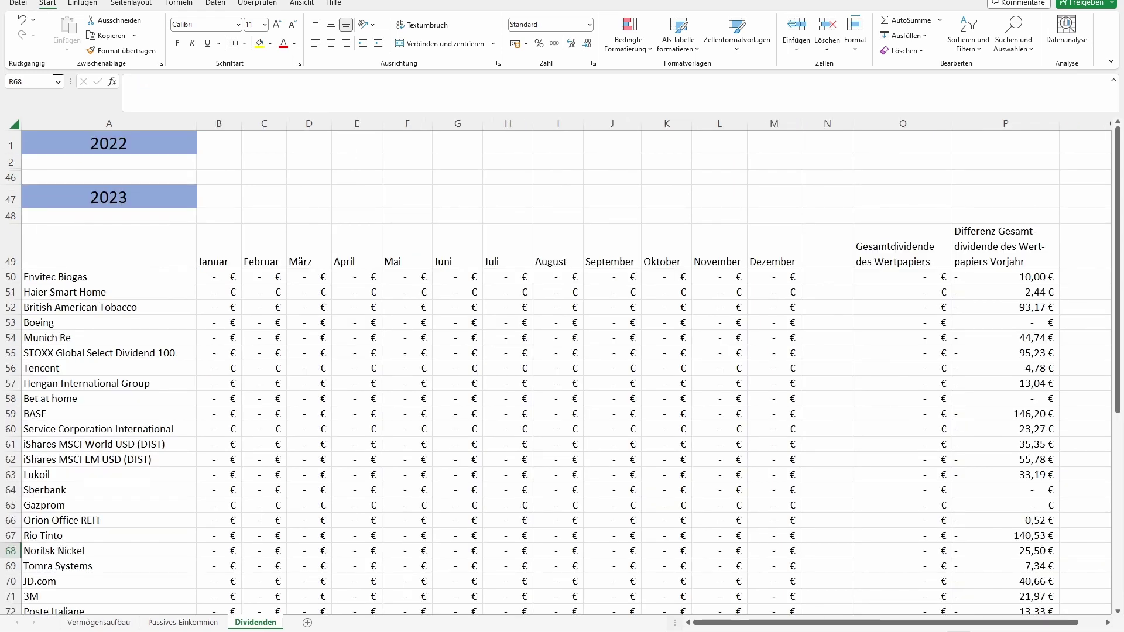
pyautogui.scroll(-5, 562, 369)
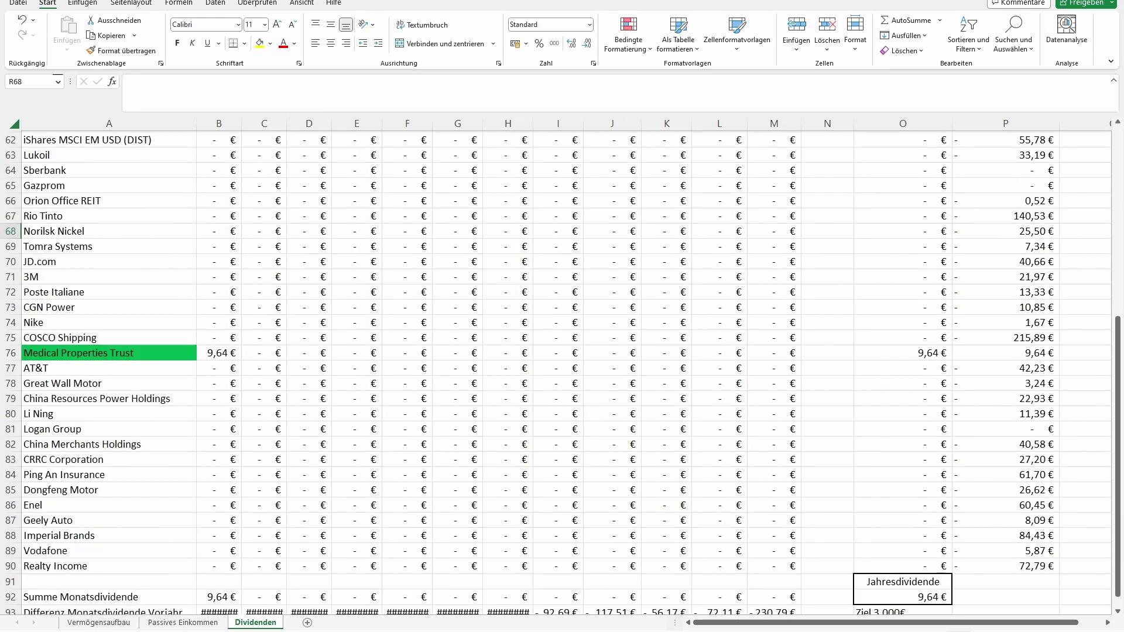
pyautogui.scroll(-3, 562, 369)
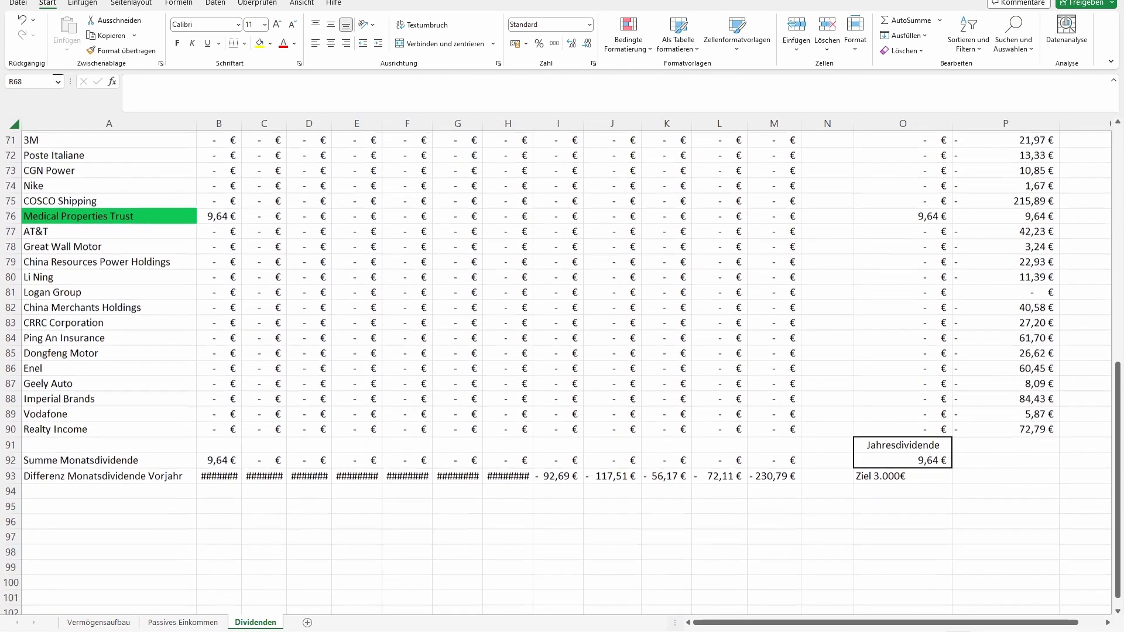
pyautogui.scroll(-1, 562, 369)
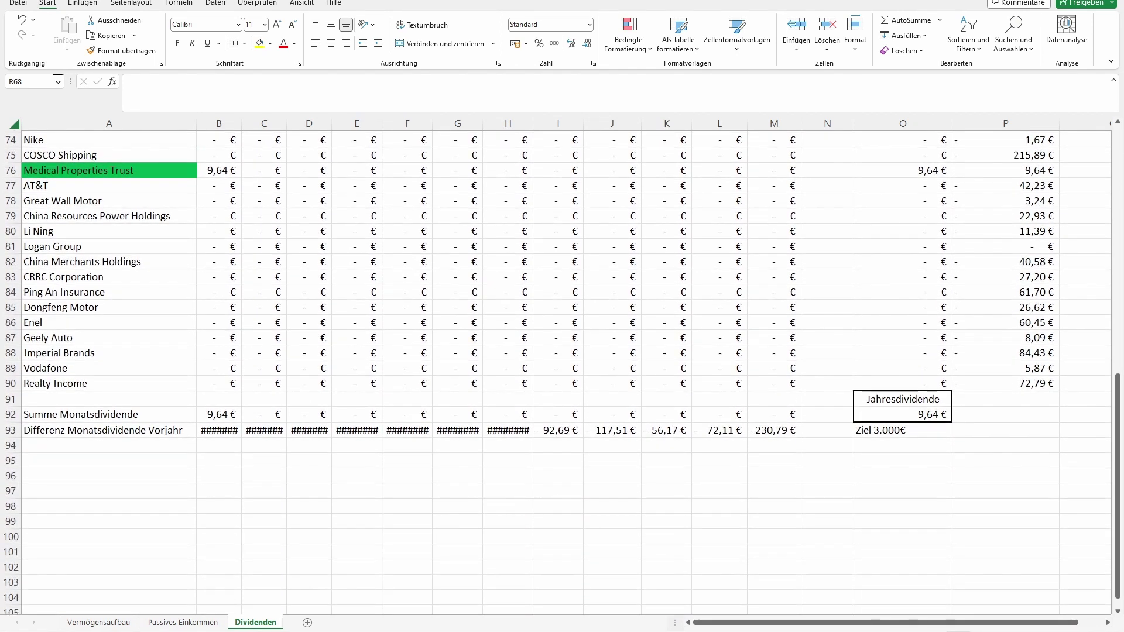
pyautogui.click(903, 430)
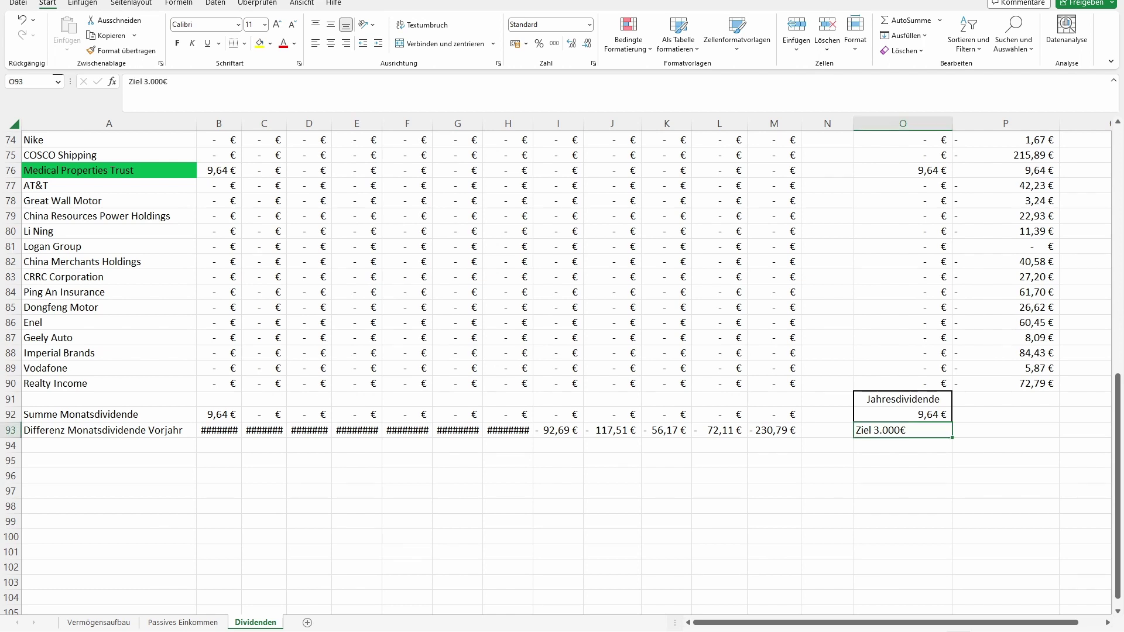
pyautogui.click(903, 461)
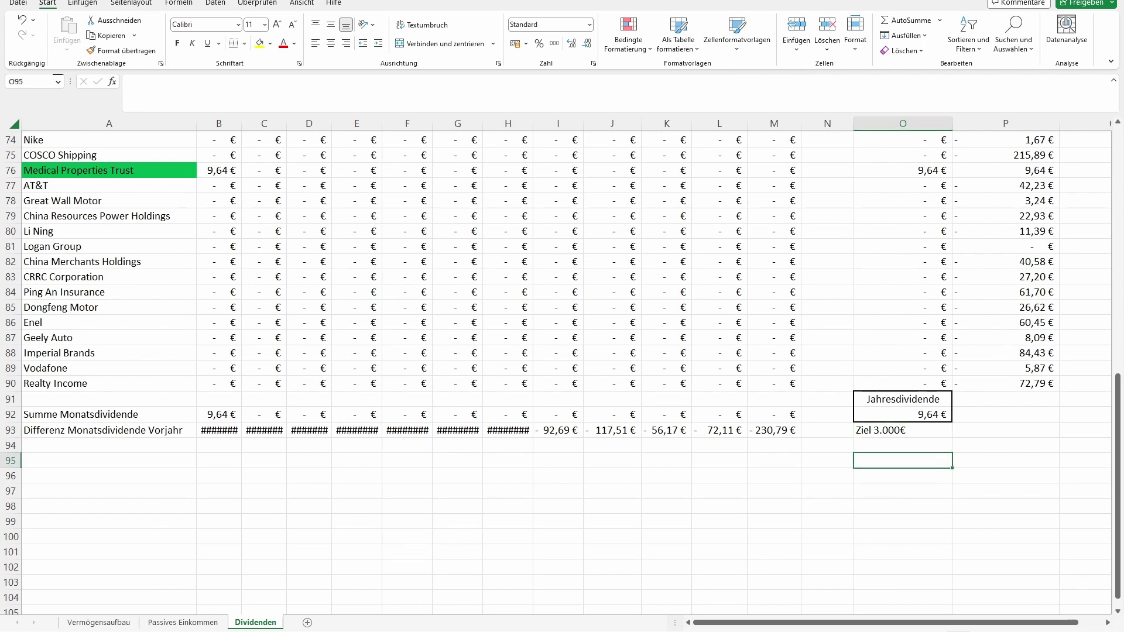